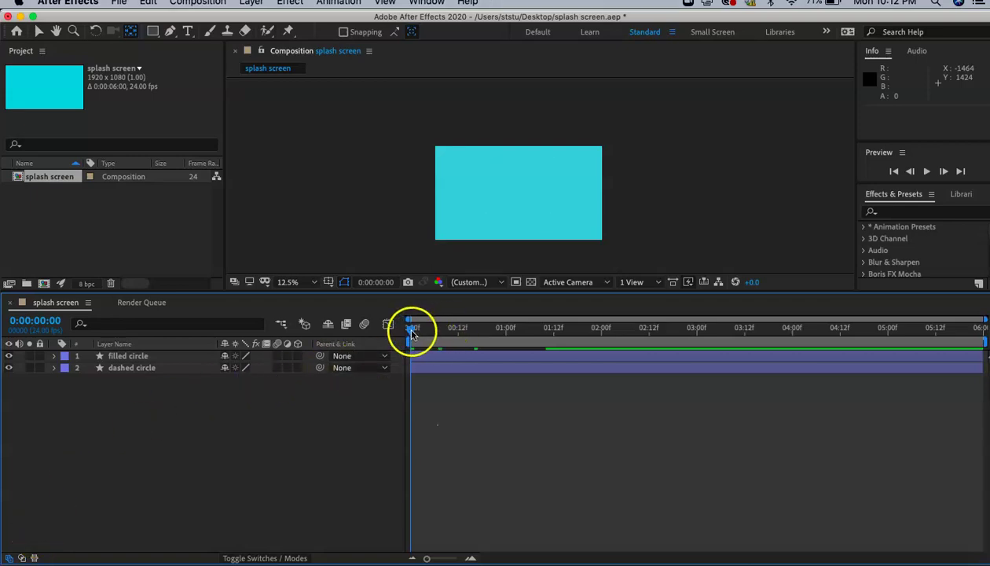
# Scrub the playhead to 0:00:00:19, where the filled and dashed circles both appear
pyautogui.moveTo(412, 332); pyautogui.dragTo(488, 326)
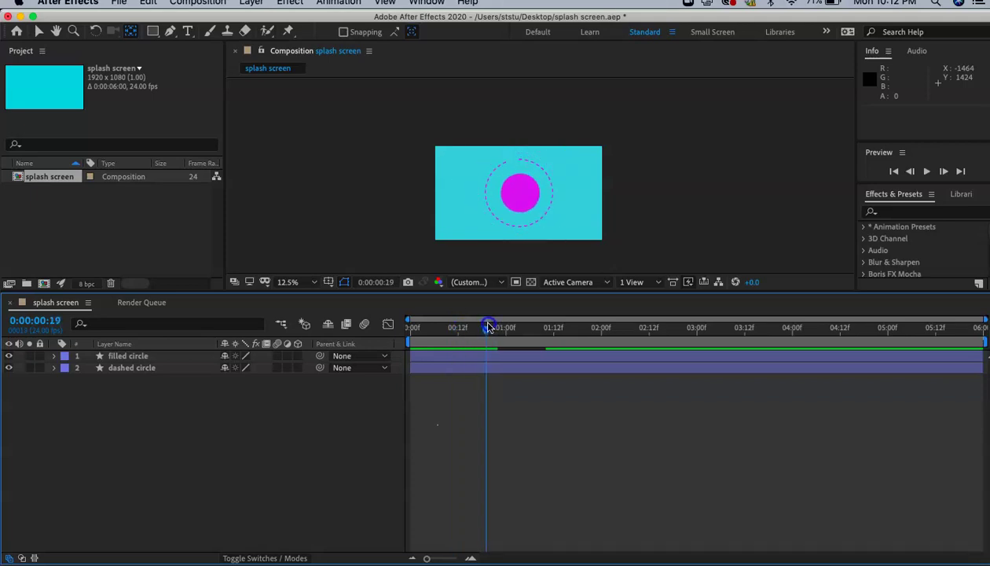
pyautogui.click(493, 167)
# Add a new empty shape layer above the two circle layers
pyautogui.rightClick(153, 392)
pyautogui.moveTo(177, 399)
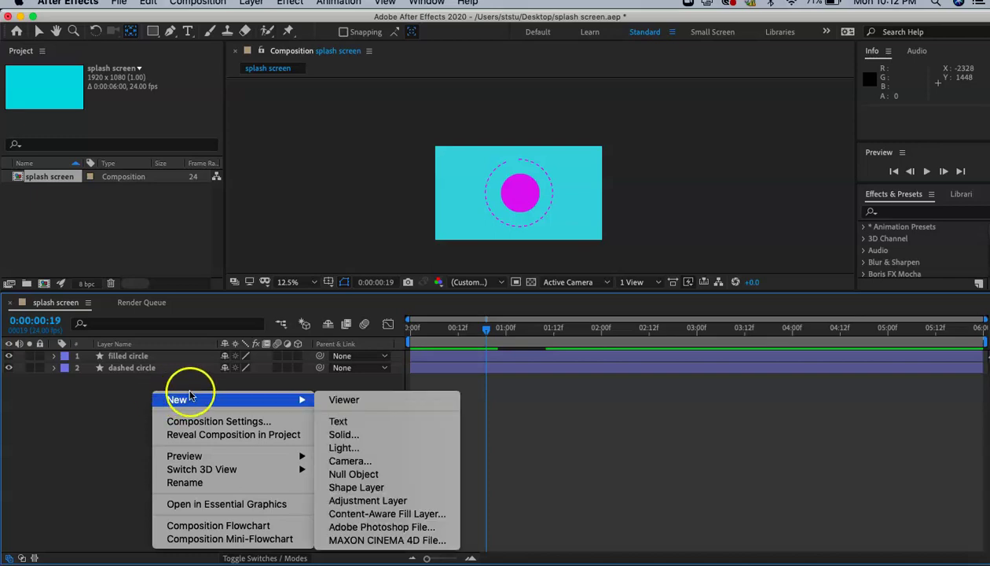
pyautogui.click(376, 487)
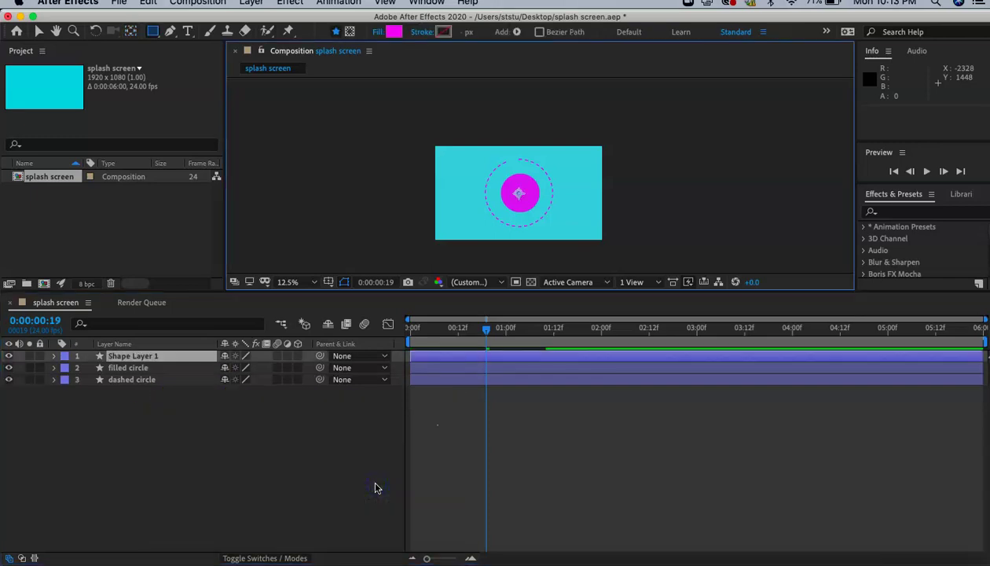
pyautogui.click(142, 358)
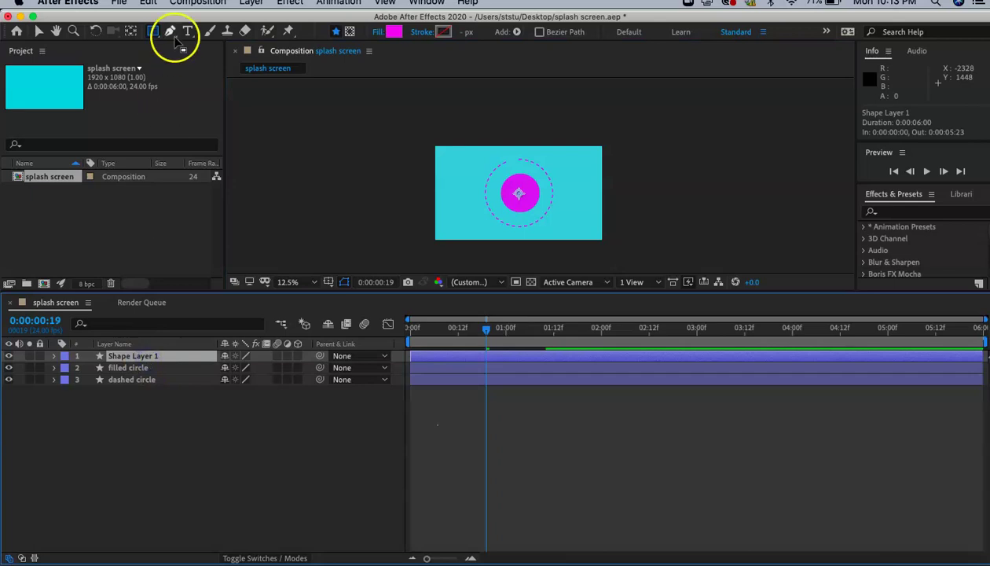
pyautogui.click(251, 3)
pyautogui.moveTo(260, 17)
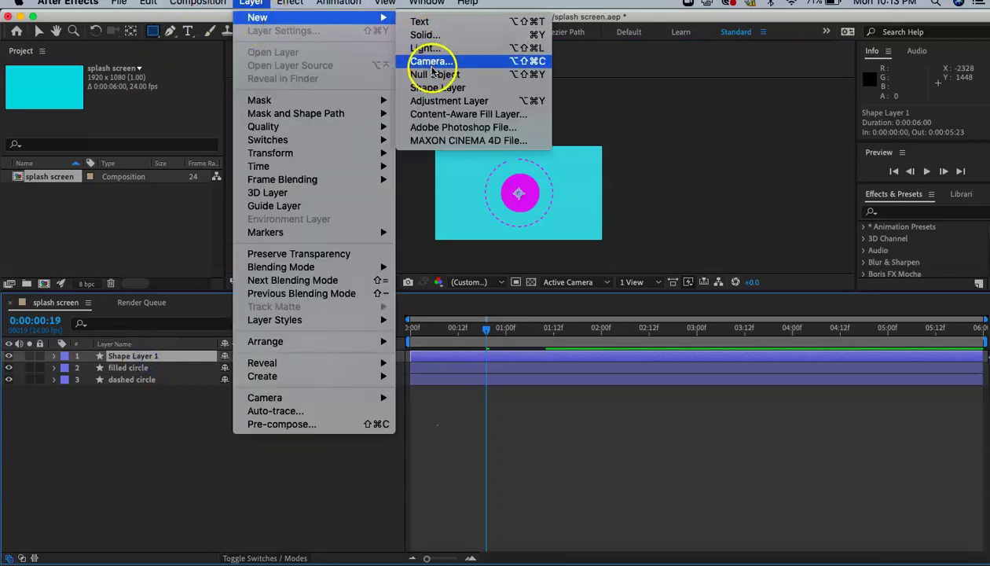
# Rename Shape Layer 1 to 'explosion'
pyautogui.click(121, 358)
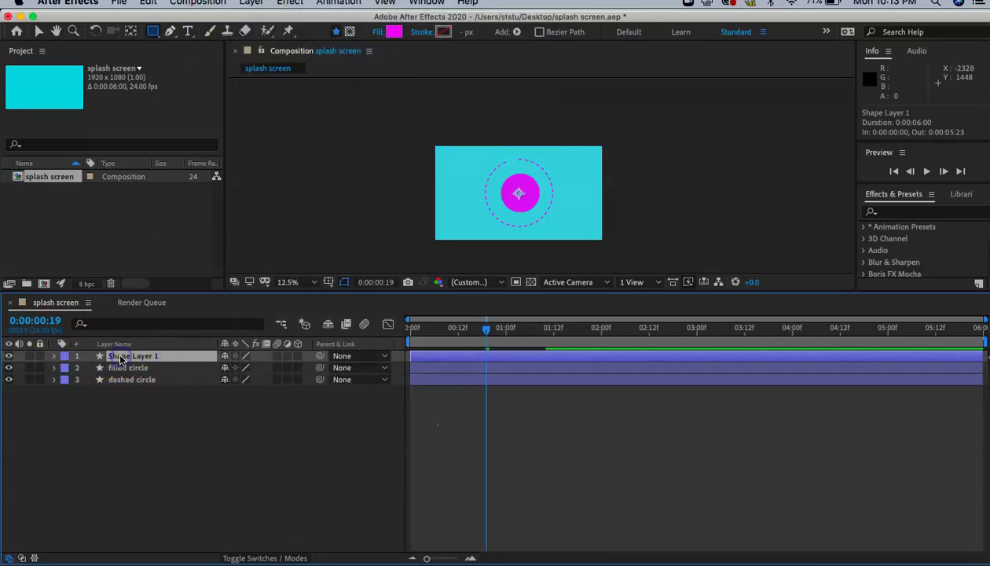
pyautogui.press('Return')
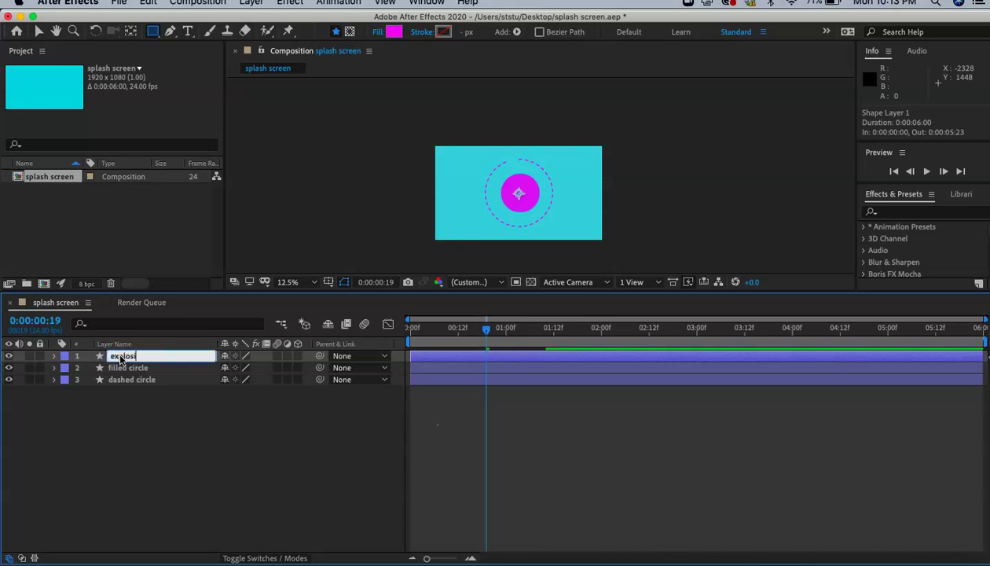
pyautogui.press('Return')
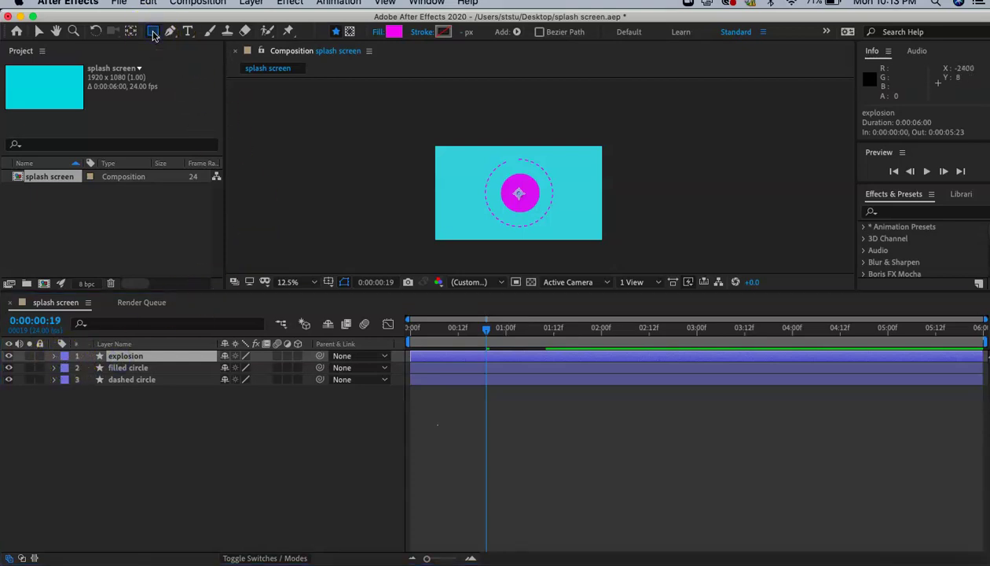
# Pick the Rectangle tool and set its stroke to None, keeping the magenta fill
pyautogui.moveTo(153, 35); pyautogui.dragTo(215, 30)
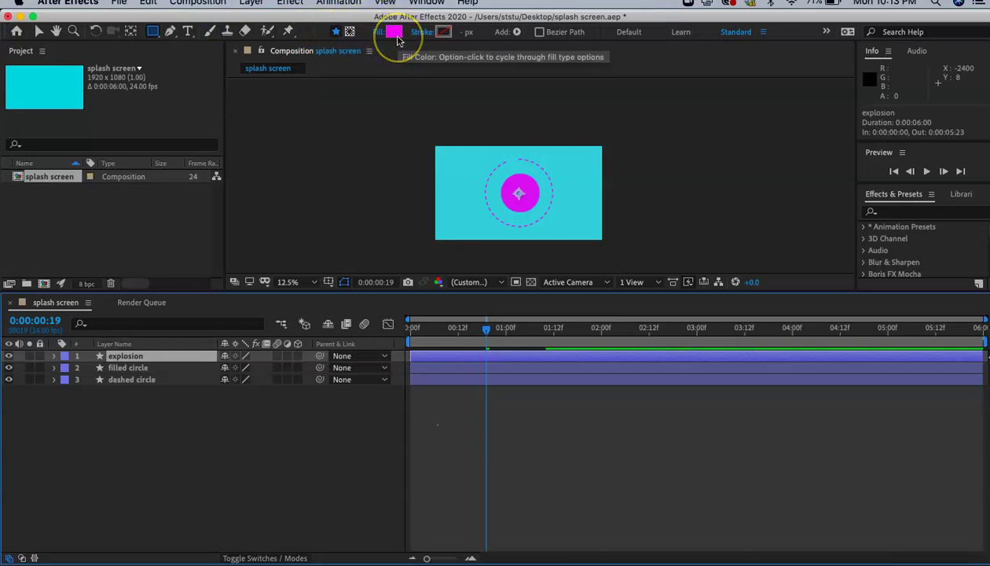
pyautogui.click(445, 33)
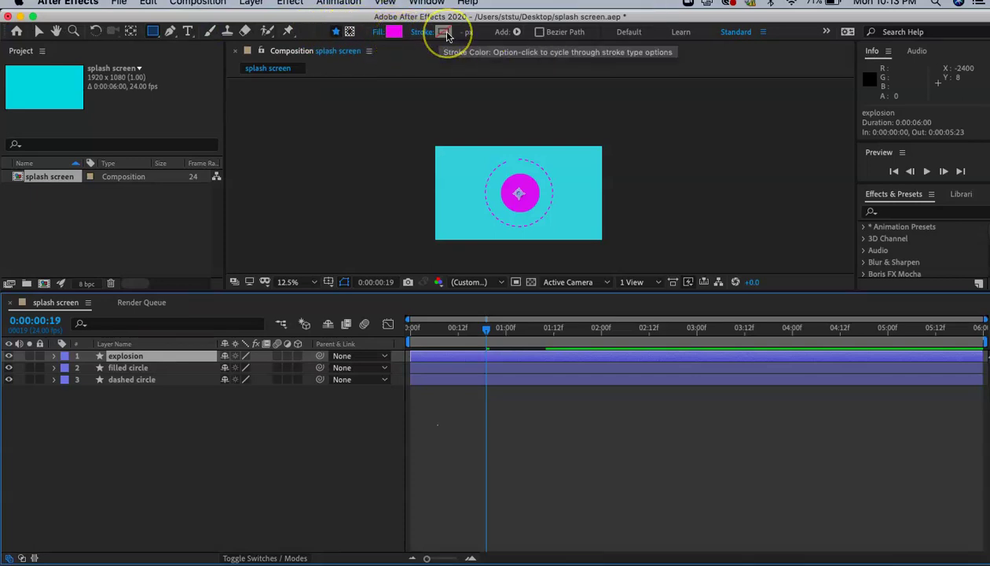
pyautogui.click(424, 35)
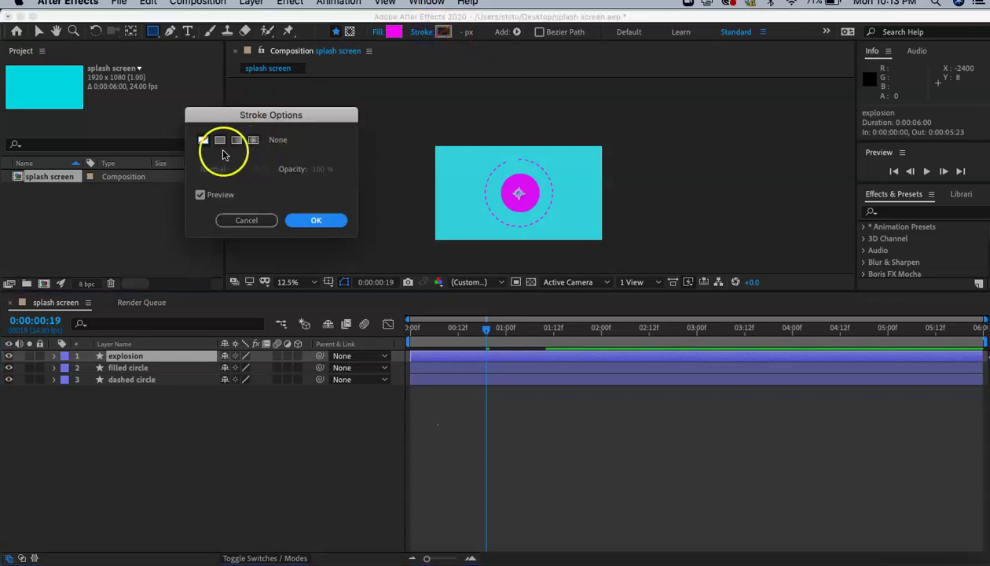
pyautogui.click(203, 141)
pyautogui.click(312, 220)
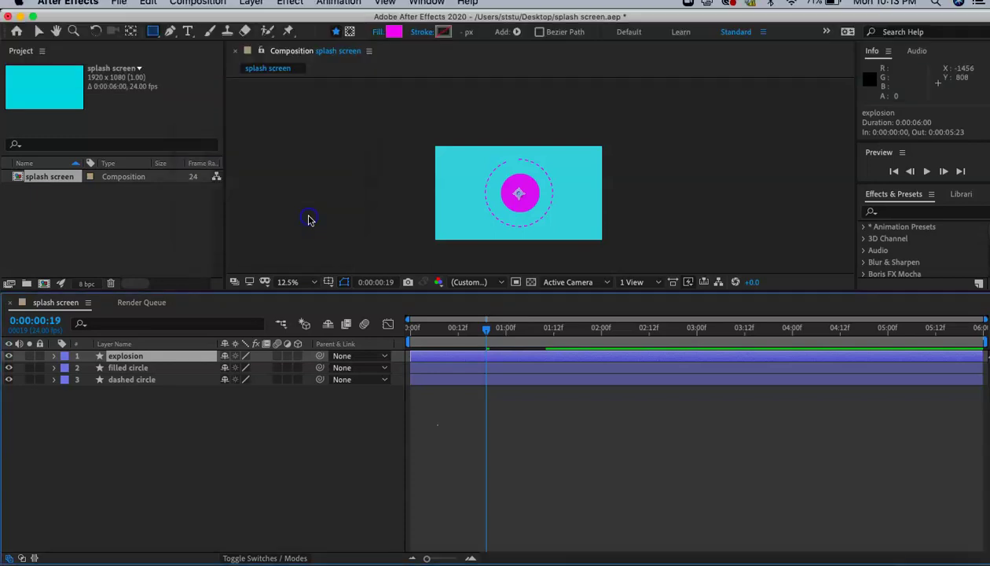
pyautogui.click(511, 151)
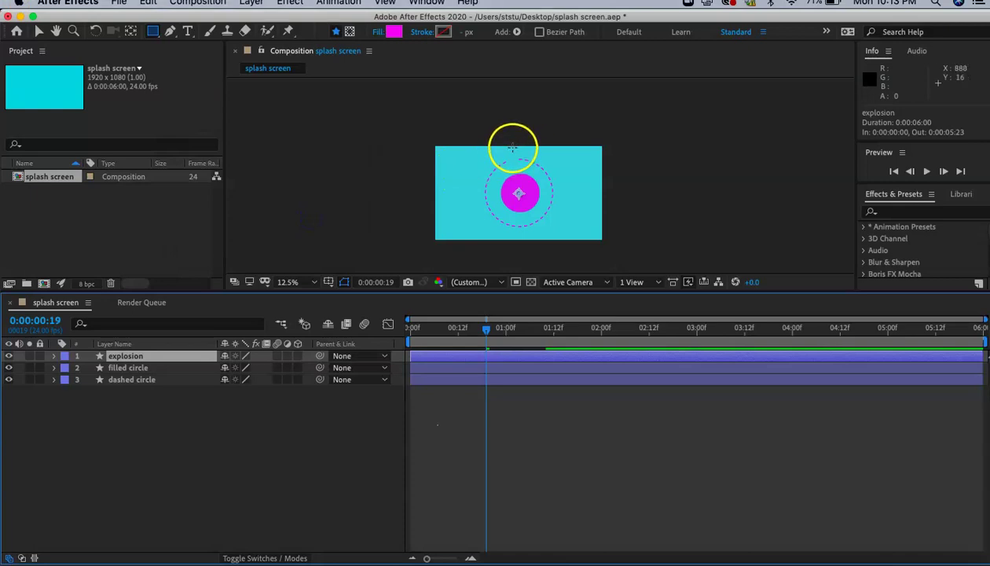
# Draw Rectangle 1 above the circles, enlarge the viewer magnification, and select the layer's Contents
pyautogui.moveTo(513, 147); pyautogui.dragTo(513, 150)
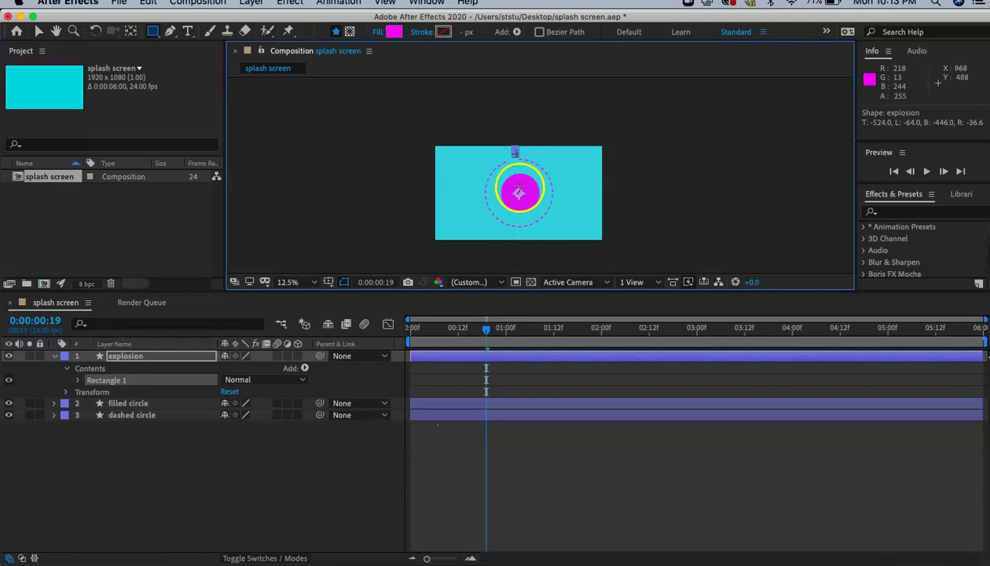
pyautogui.click(314, 282)
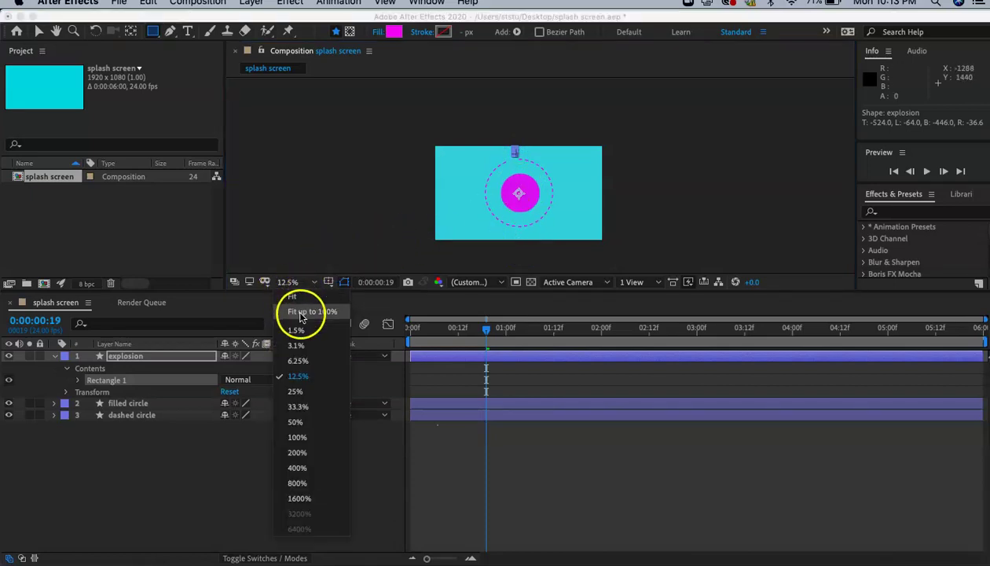
pyautogui.click(306, 311)
pyautogui.click(526, 197)
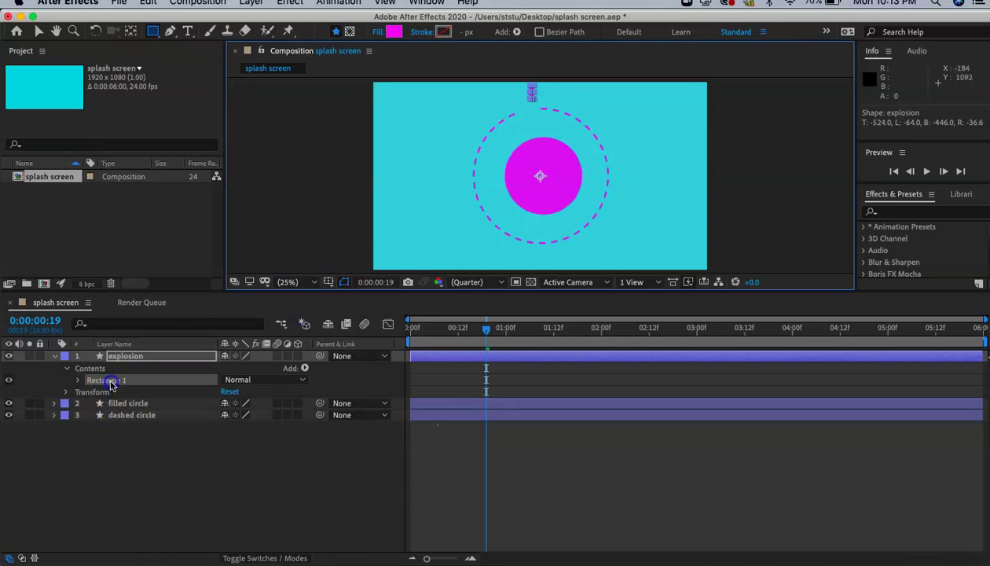
pyautogui.click(111, 382)
pyautogui.click(105, 372)
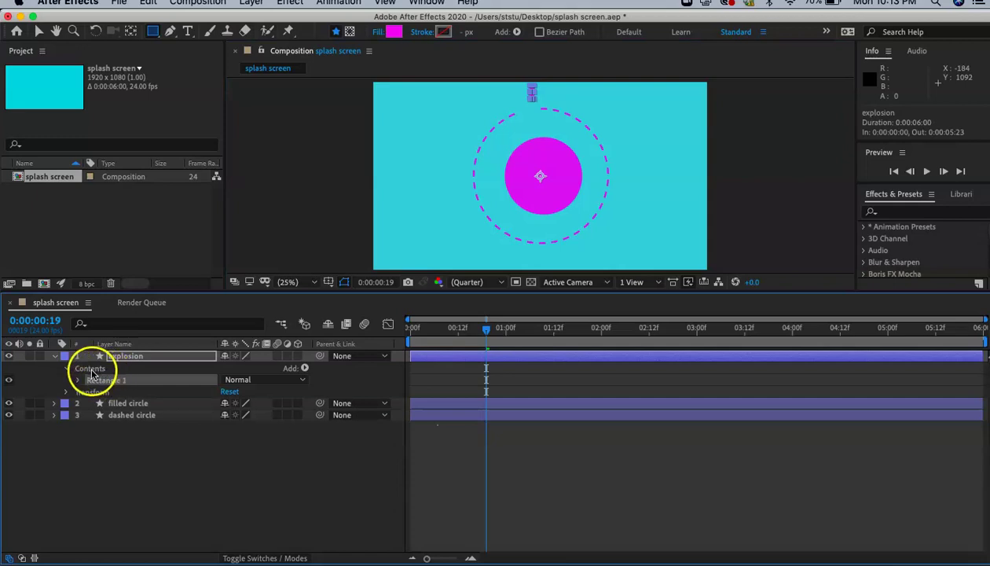
# Add a Repeater to the explosion layer's Contents and expand its settings
pyautogui.click(121, 371)
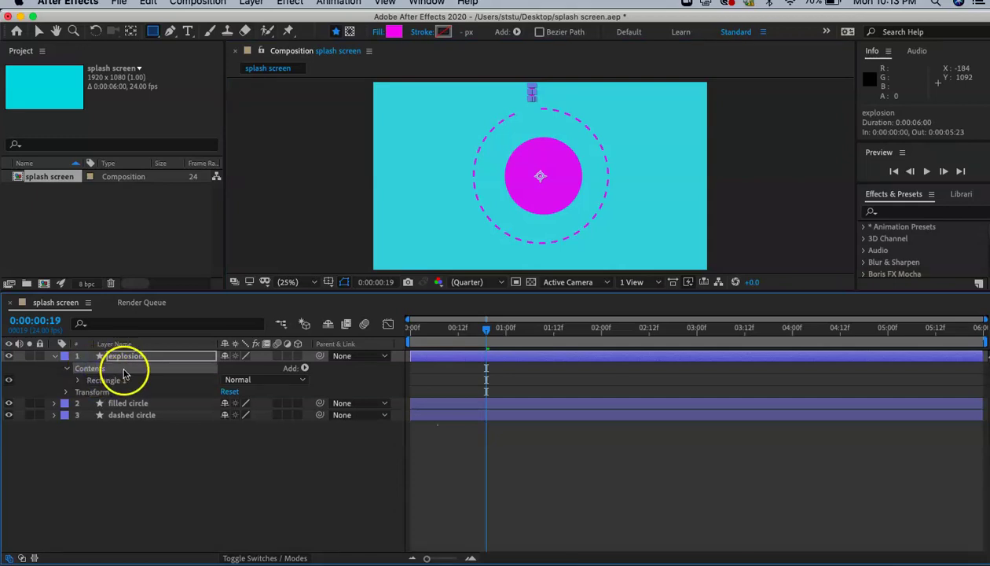
pyautogui.click(305, 371)
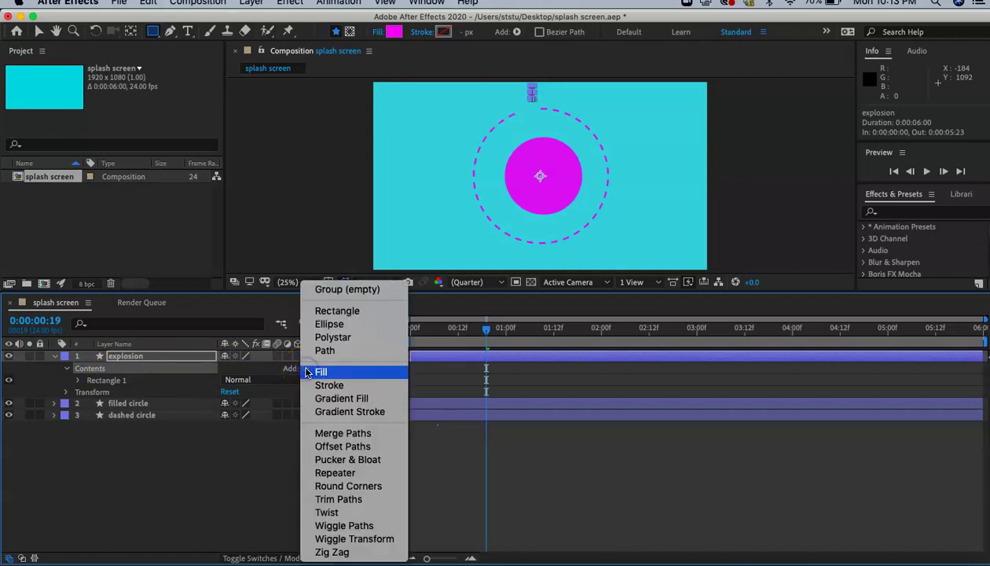
pyautogui.click(333, 472)
pyautogui.click(203, 410)
pyautogui.click(135, 391)
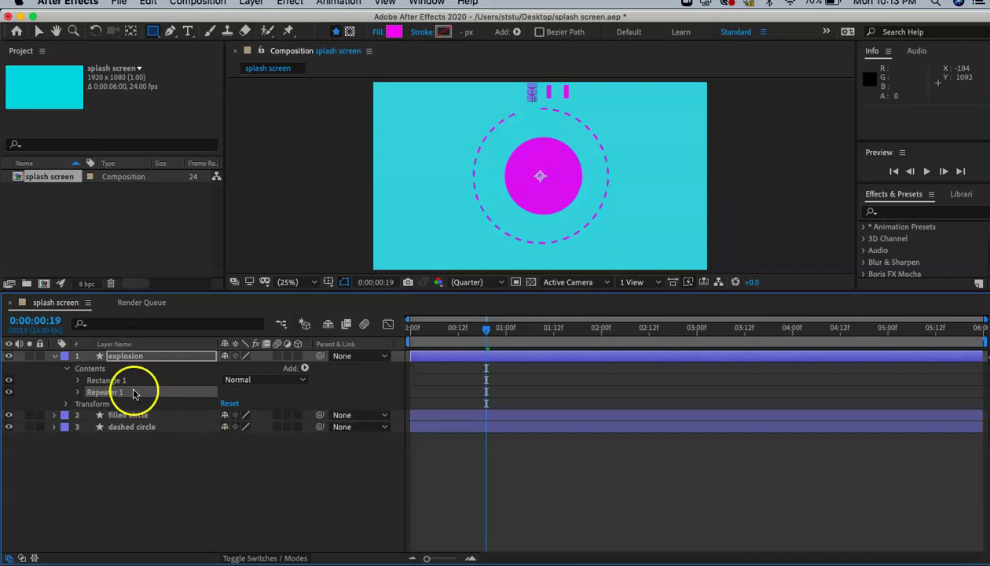
pyautogui.click(77, 393)
pyautogui.click(76, 392)
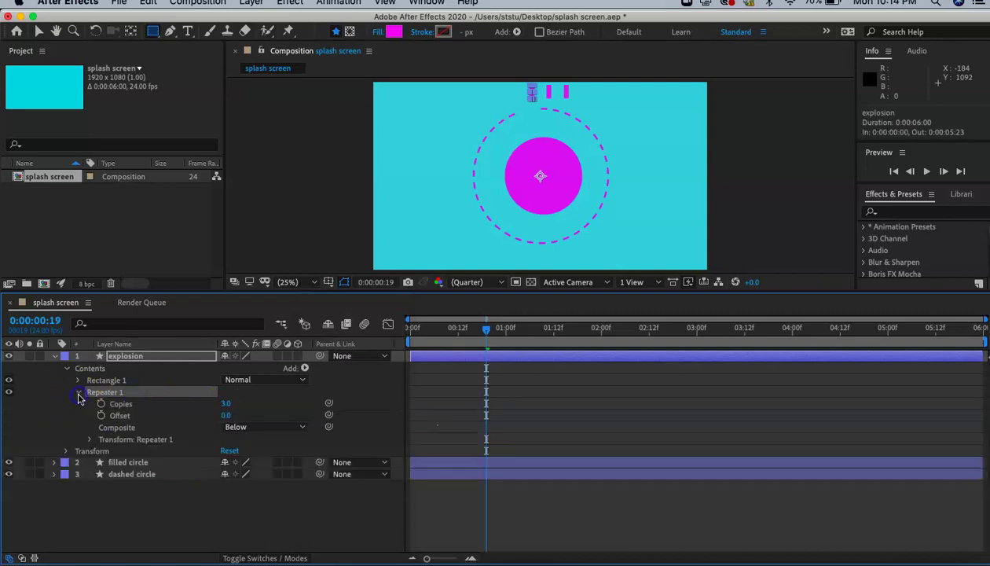
# Set Repeater 1 to 30 copies and reveal its Transform properties
pyautogui.click(226, 403)
pyautogui.write('20')
pyautogui.press('Return')
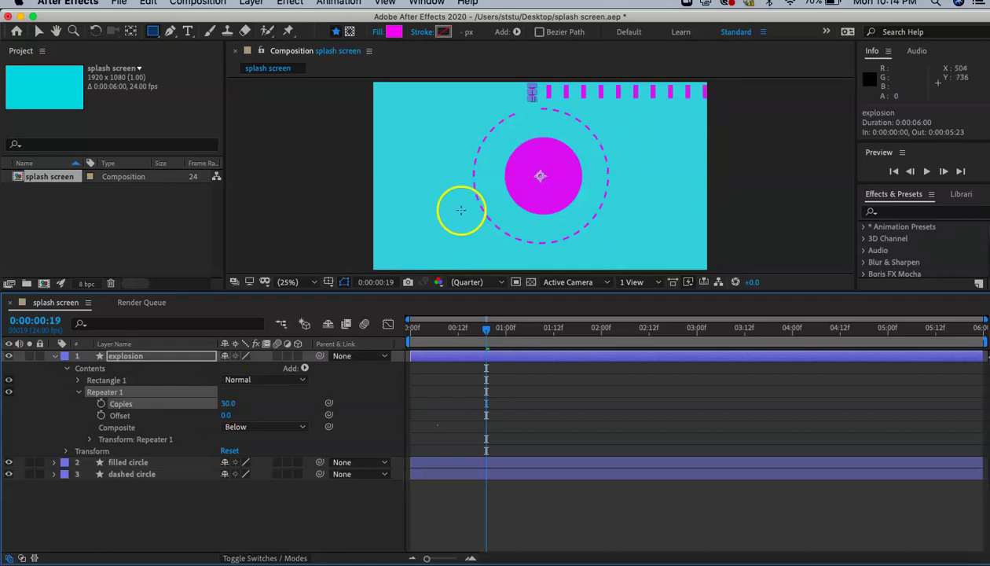
pyautogui.click(130, 440)
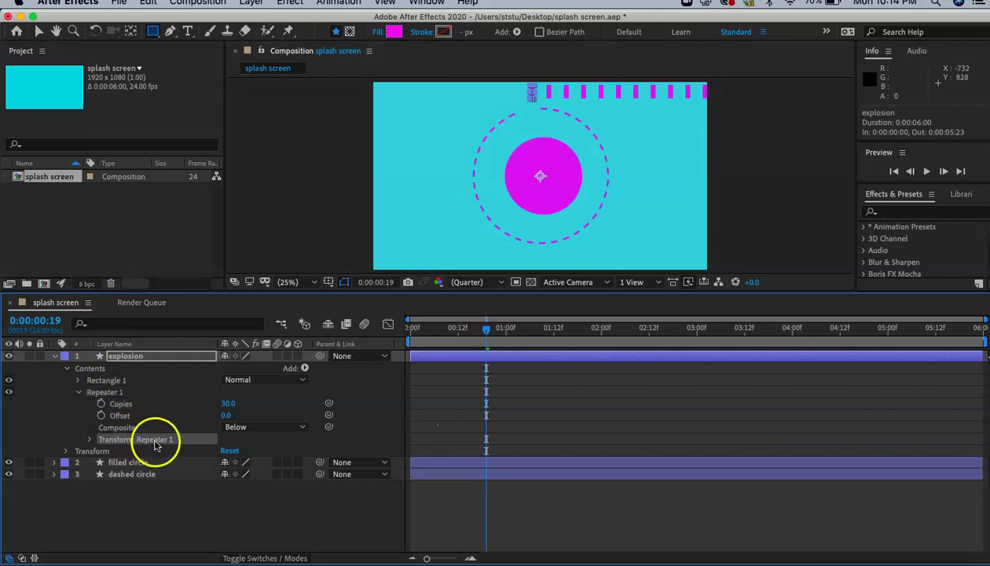
pyautogui.click(97, 392)
pyautogui.click(110, 440)
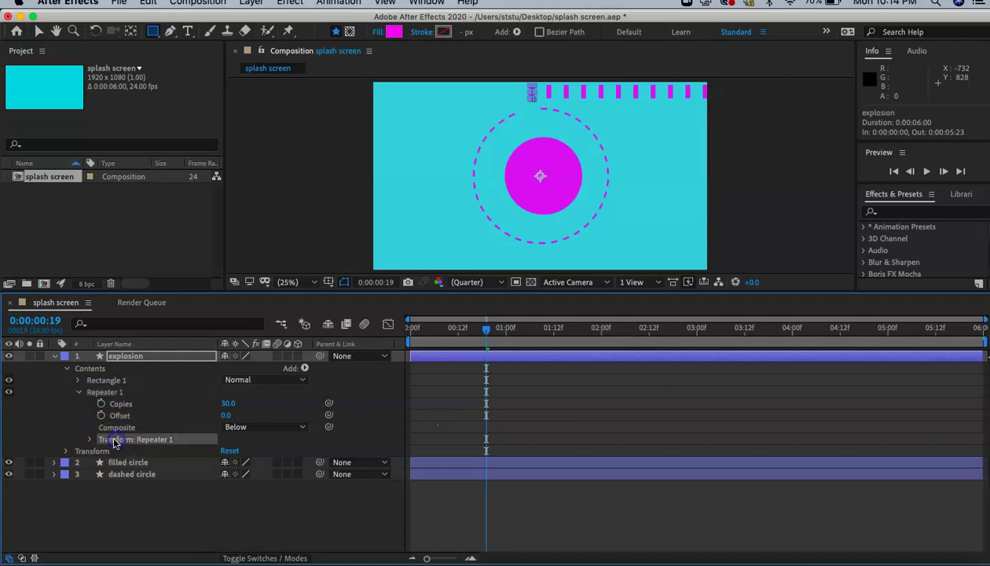
pyautogui.click(91, 440)
# Set the repeater's Position X offset to 0 so the copies stack together
pyautogui.click(167, 461)
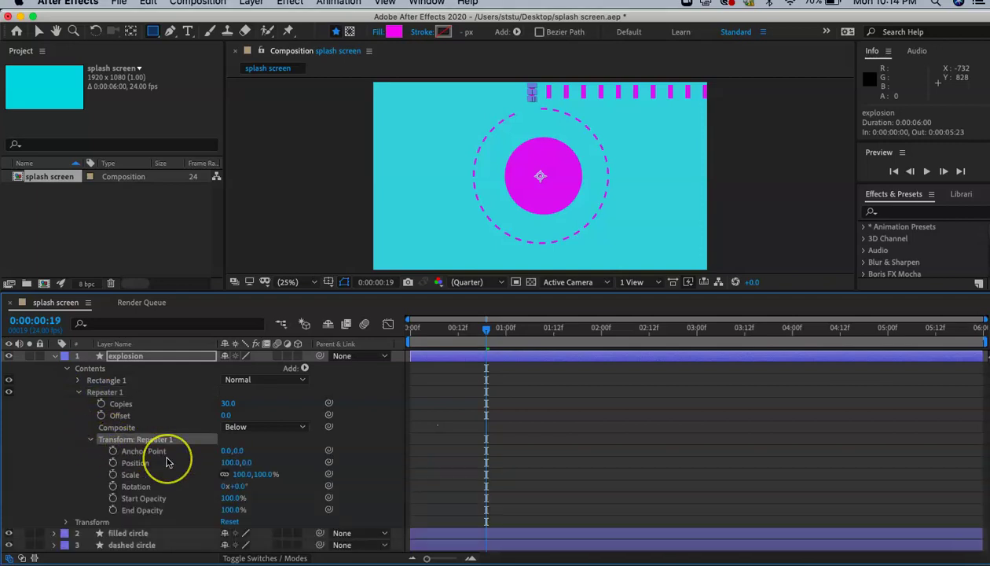
pyautogui.moveTo(167, 462); pyautogui.dragTo(227, 463)
pyautogui.click(227, 462)
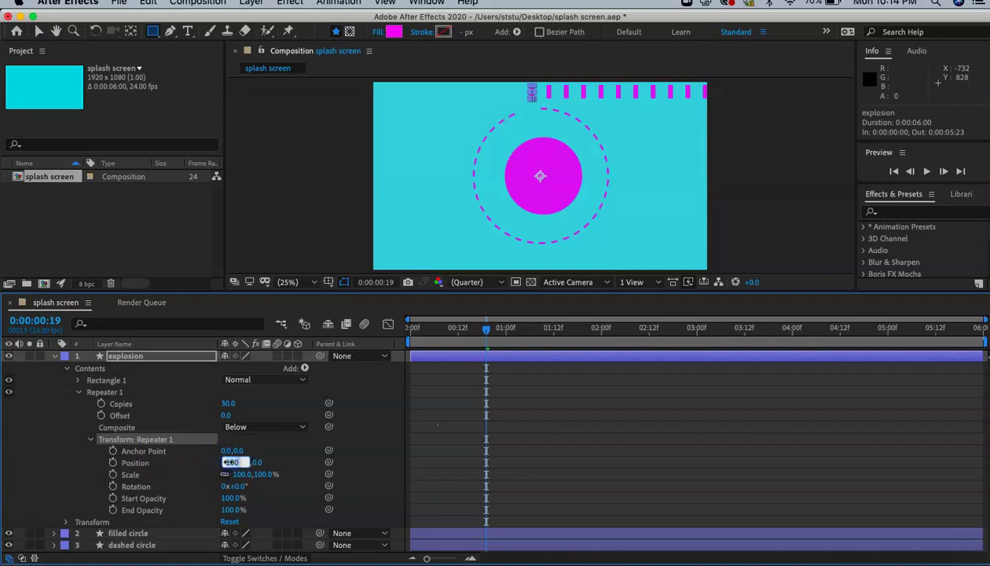
pyautogui.write('0')
pyautogui.press('Return')
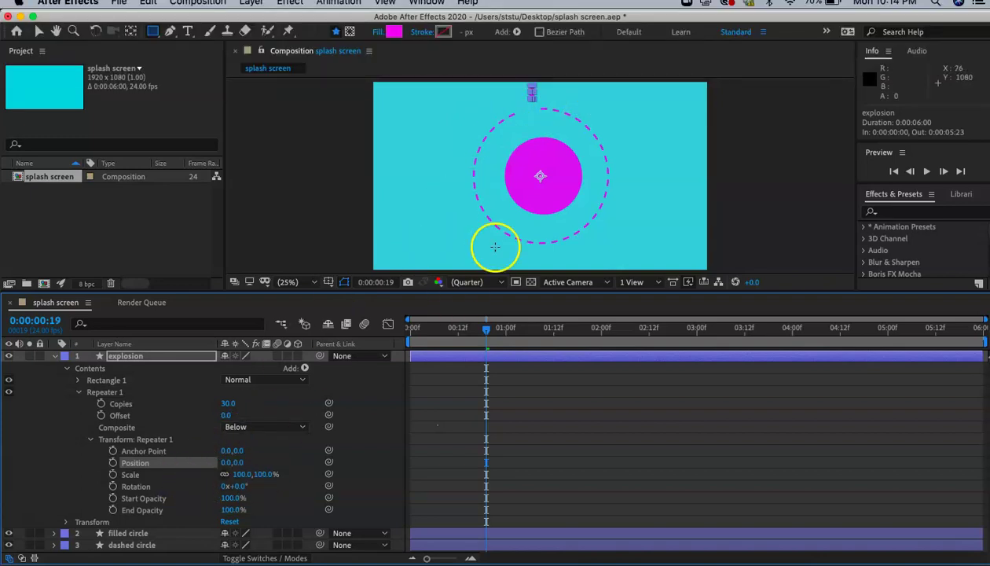
# Set the repeater's Rotation to 12° so the rectangles fan into a ring
pyautogui.moveTo(525, 182); pyautogui.dragTo(541, 176)
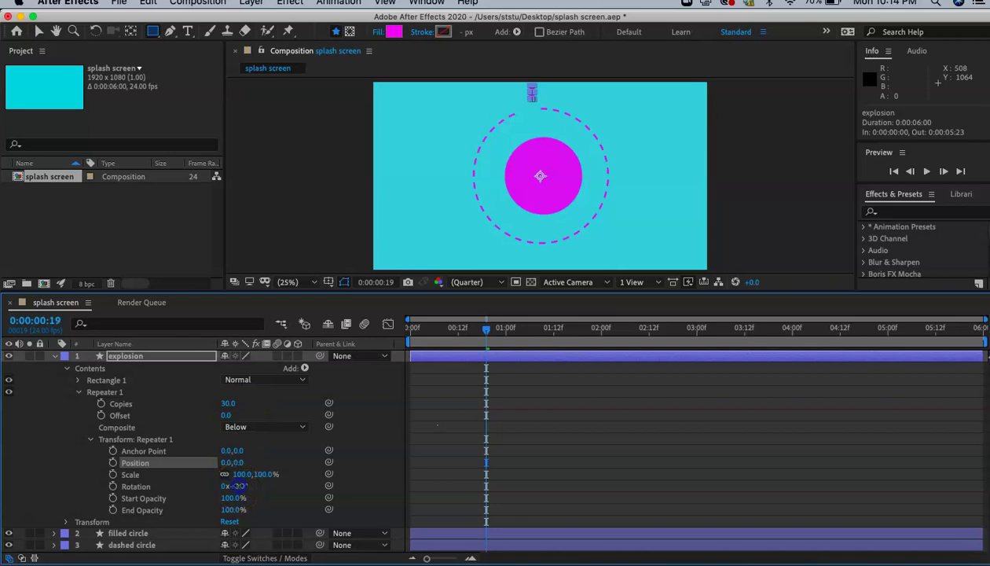
pyautogui.click(237, 486)
pyautogui.press('Return')
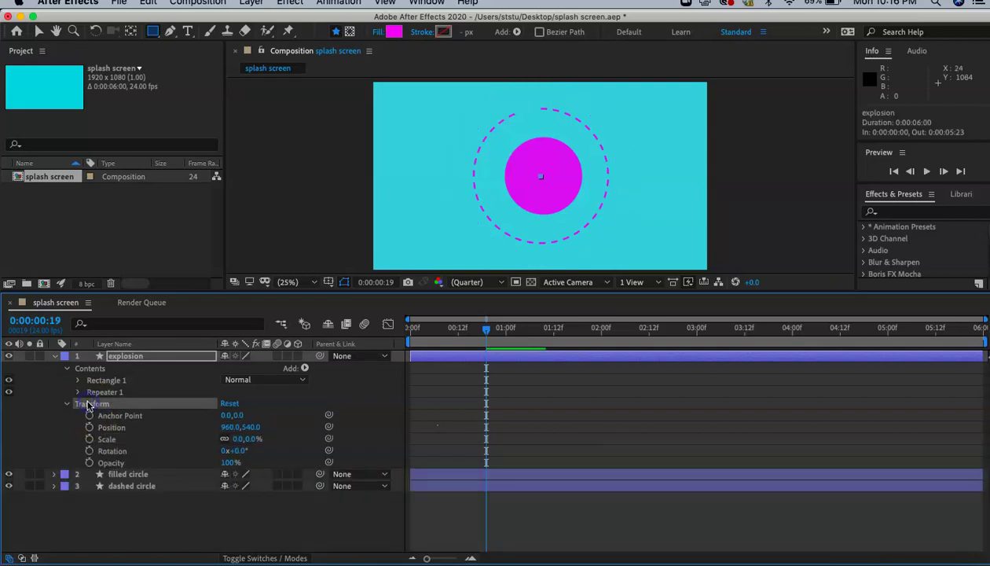
# Set a 0% Scale keyframe on the explosion layer at frame 13, then go to frame 19
pyautogui.click(122, 356)
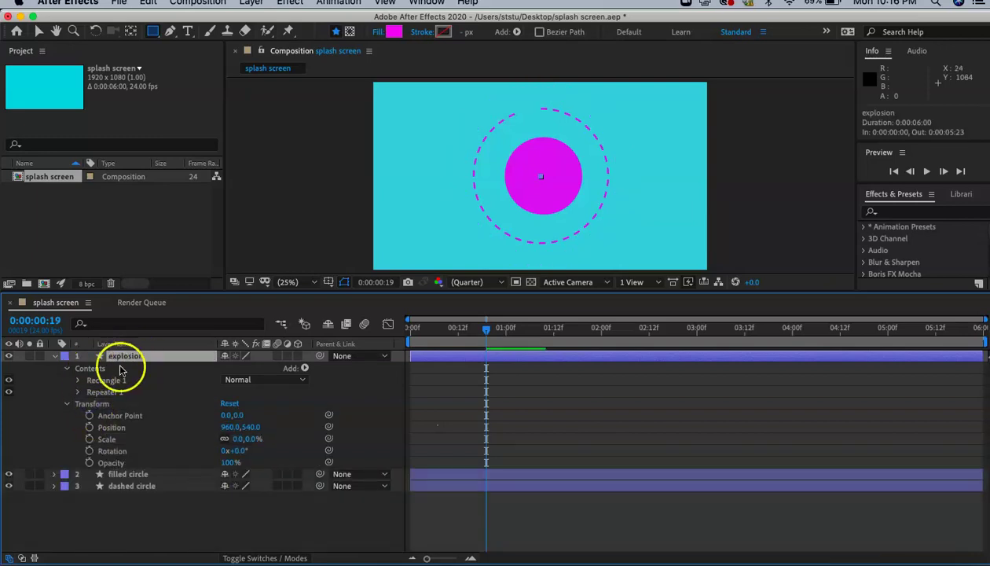
pyautogui.click(91, 404)
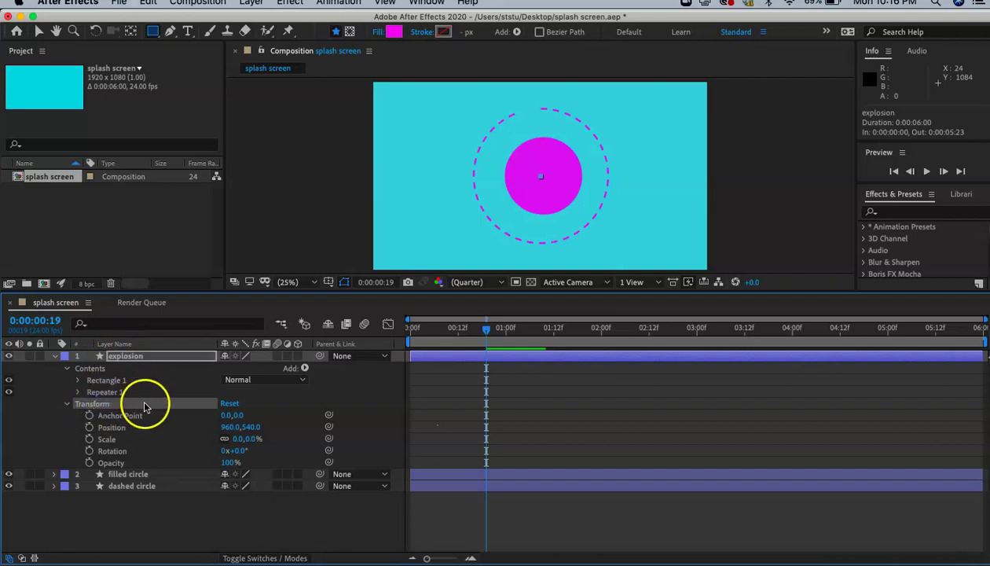
pyautogui.moveTo(481, 327); pyautogui.dragTo(463, 344)
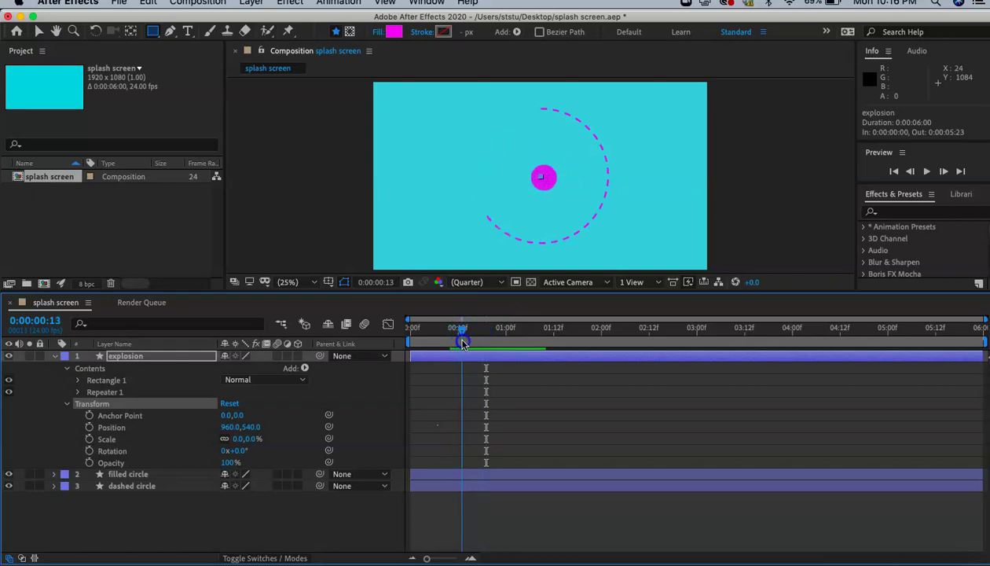
pyautogui.click(89, 438)
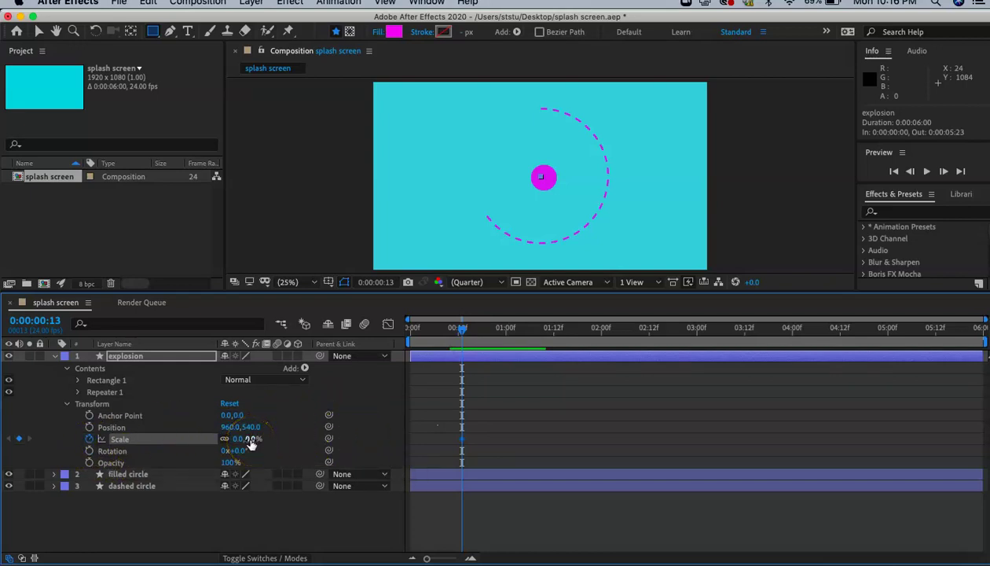
pyautogui.moveTo(258, 439)
pyautogui.mouseDown()
pyautogui.moveTo(350, 440)
pyautogui.moveTo(267, 440)
pyautogui.mouseUp()
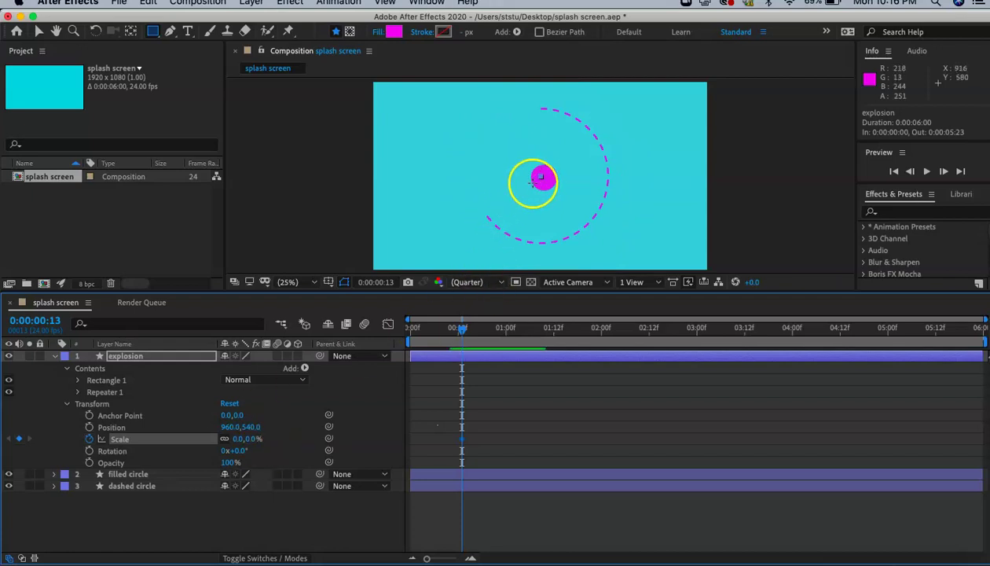
pyautogui.moveTo(460, 330); pyautogui.dragTo(485, 335)
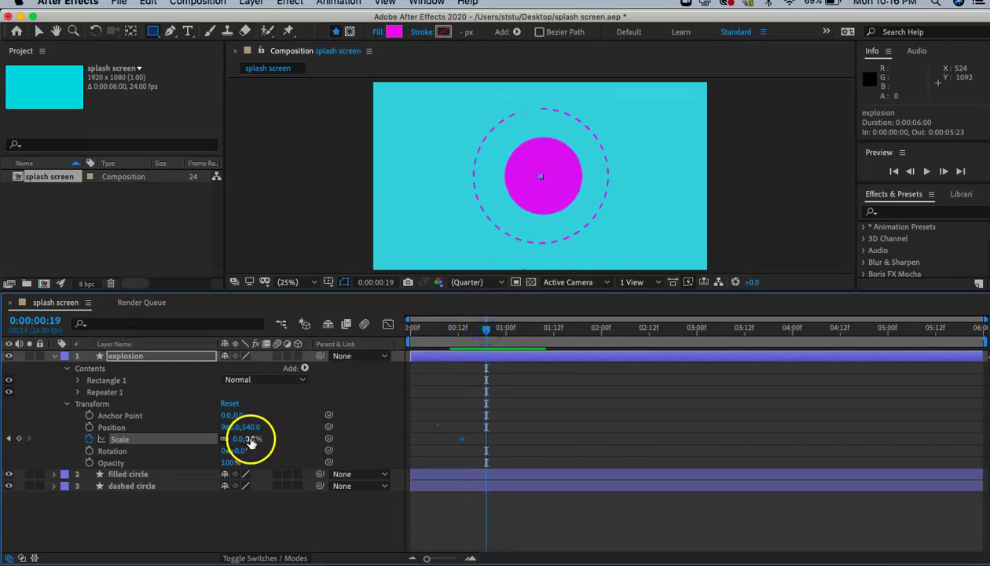
# Keyframe the explosion's Scale to 102% at frame 19 and 433% at 0:00:01:14
pyautogui.moveTo(250, 438); pyautogui.dragTo(323, 438)
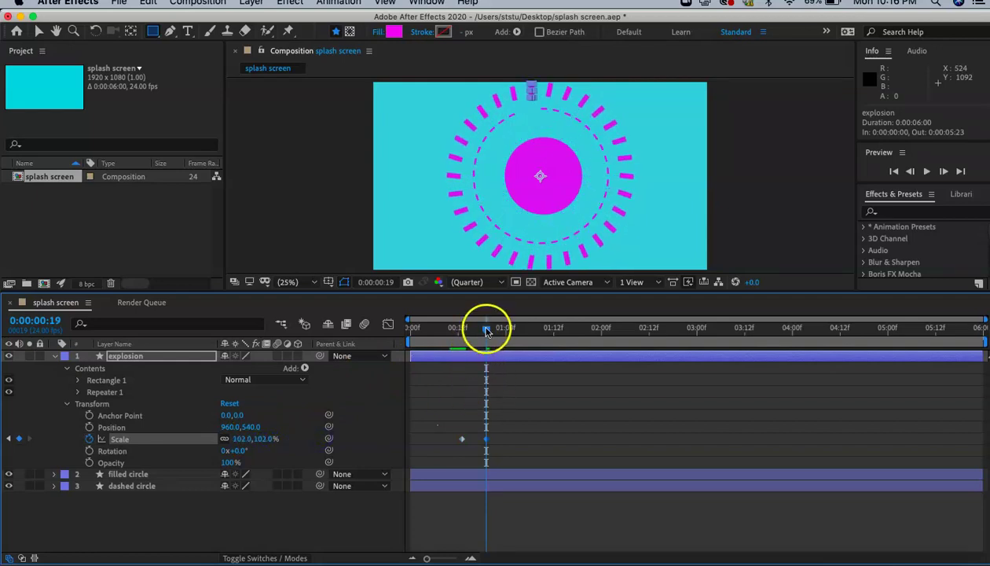
pyautogui.moveTo(474, 326); pyautogui.dragTo(560, 366)
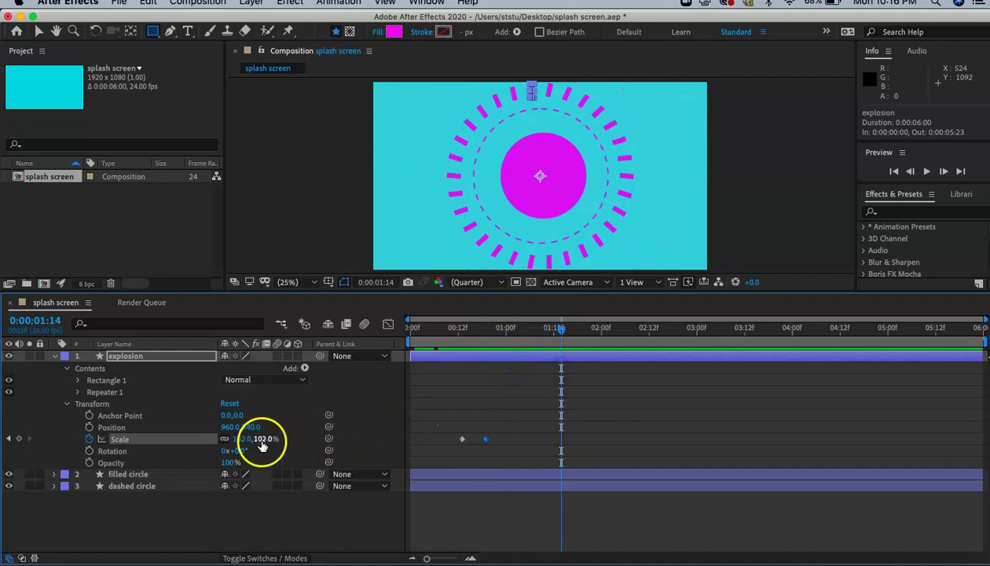
pyautogui.moveTo(263, 444); pyautogui.dragTo(417, 442)
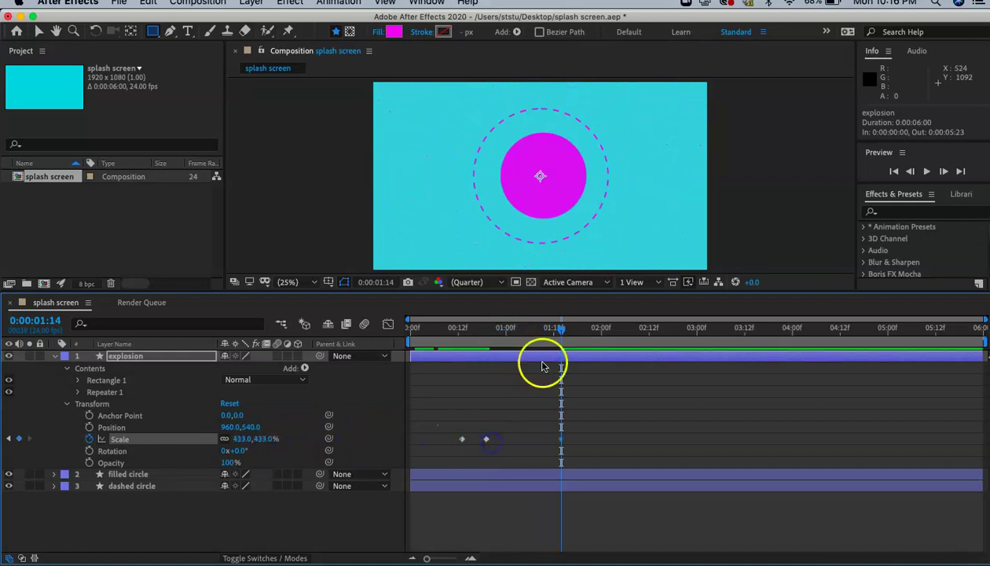
# Return to the start and play a preview of the burst animation
pyautogui.moveTo(561, 330); pyautogui.dragTo(380, 354)
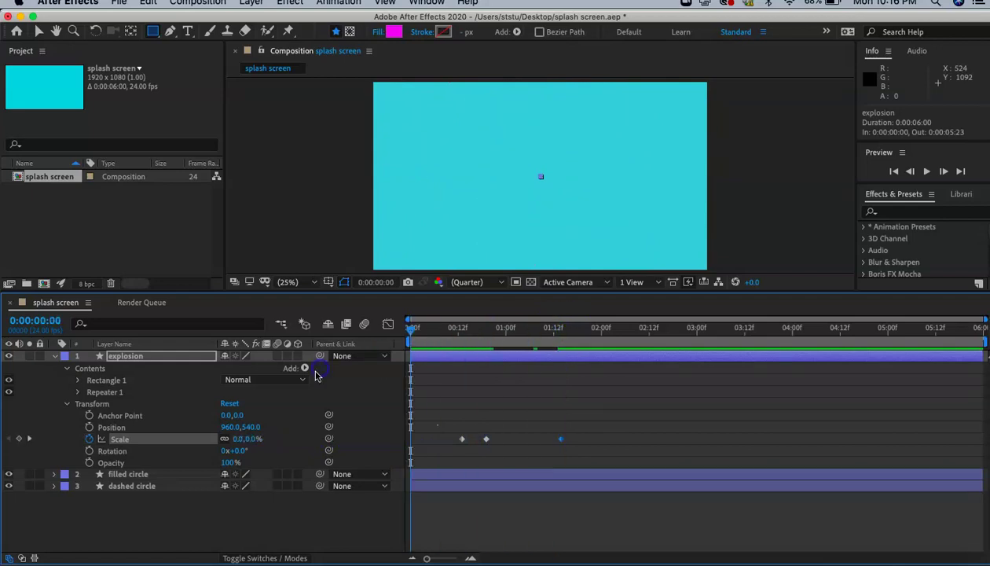
pyautogui.press('space')
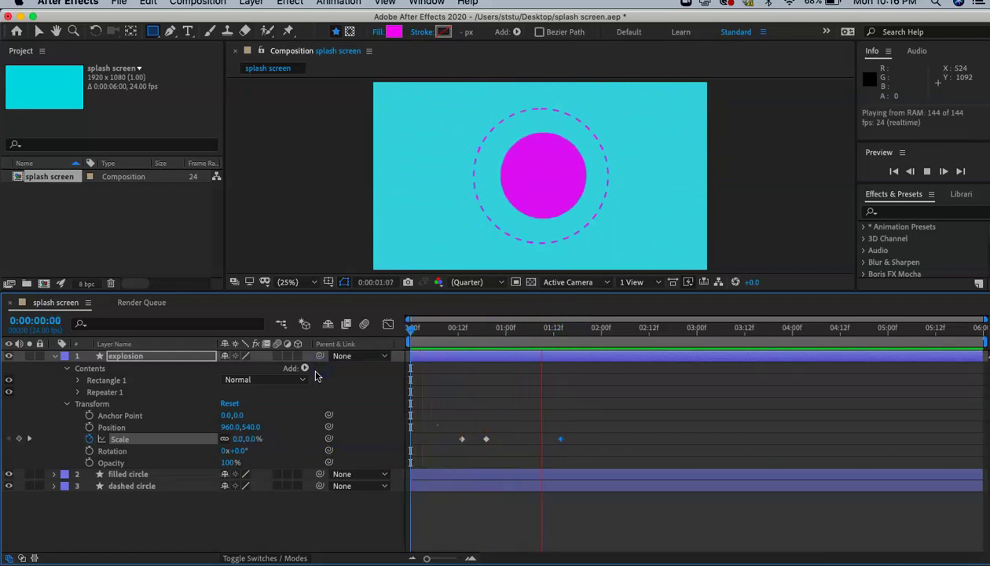
pyautogui.press('space')
pyautogui.click(29, 538)
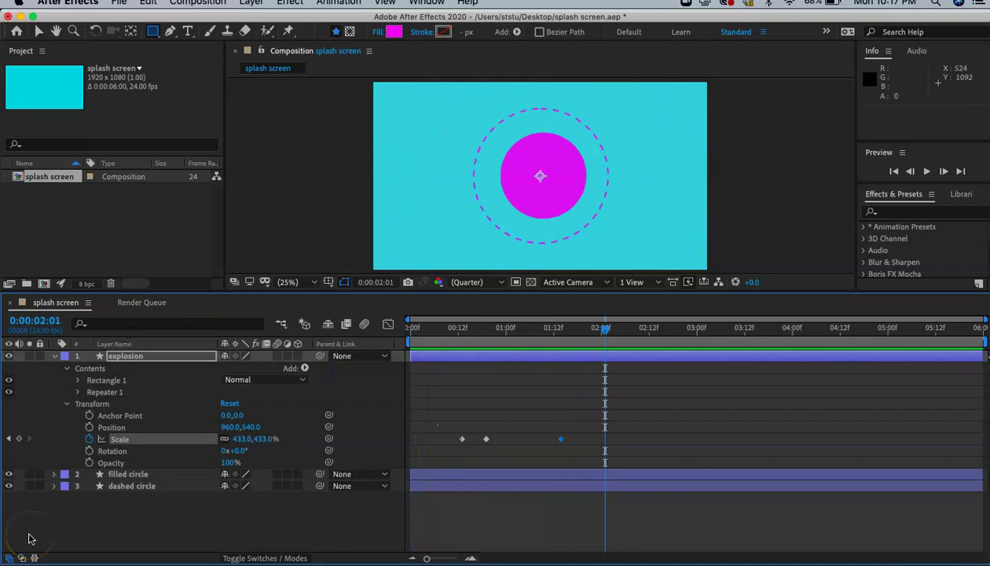